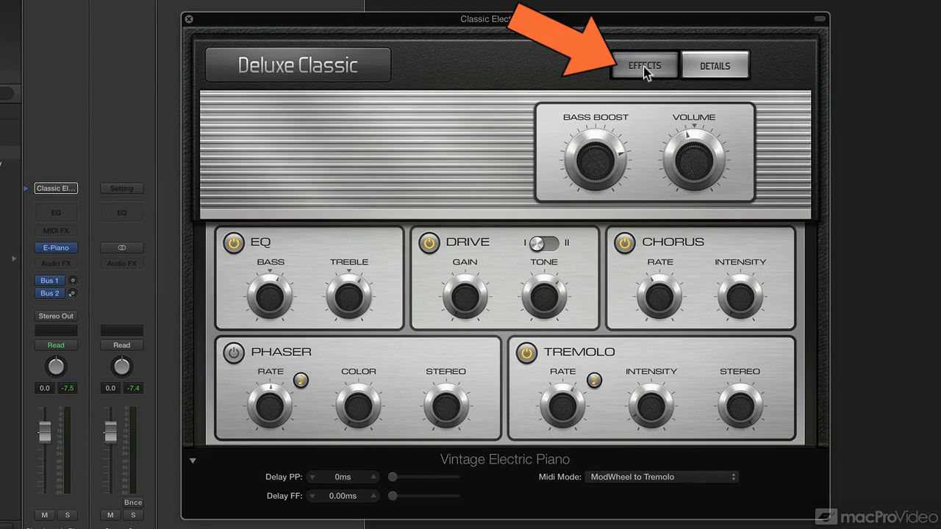
Switch the Drive effect off and on several times to compare the sound, leaving it on.
mouse_move(479, 257)
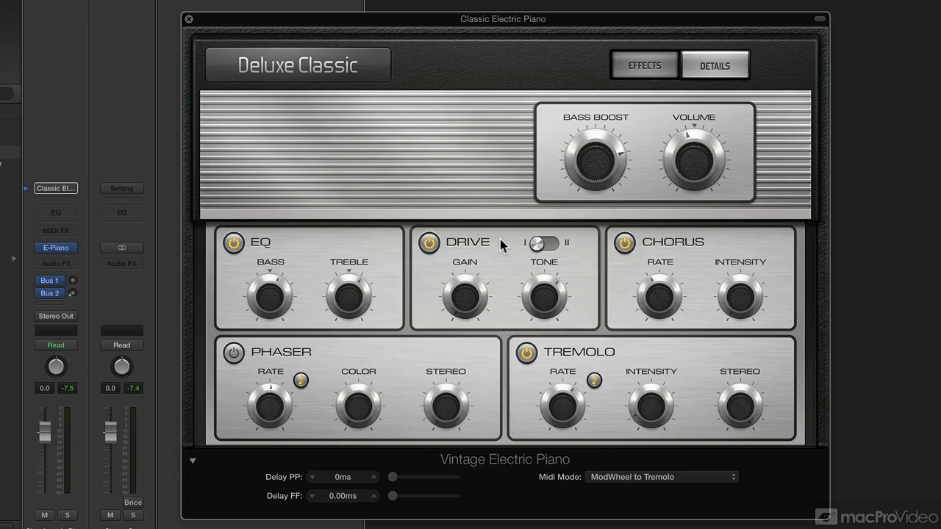
mouse_move(361, 257)
click(430, 245)
click(430, 245)
click(432, 243)
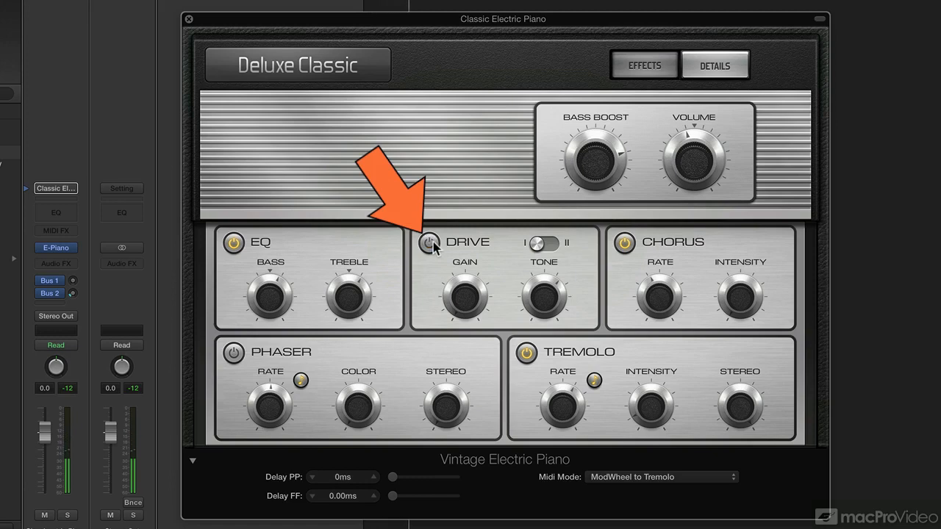
click(432, 244)
click(431, 243)
click(432, 243)
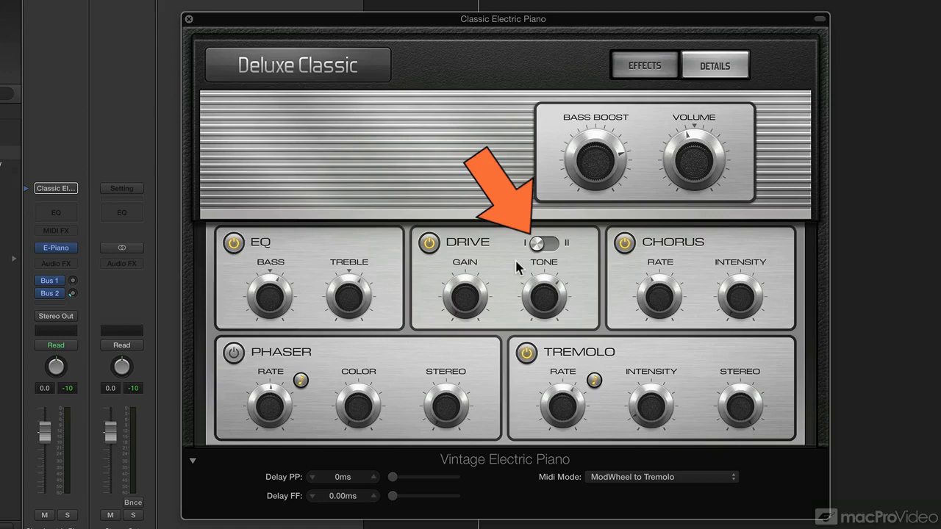
Switch the Drive effect to type II and back to type I.
click(557, 245)
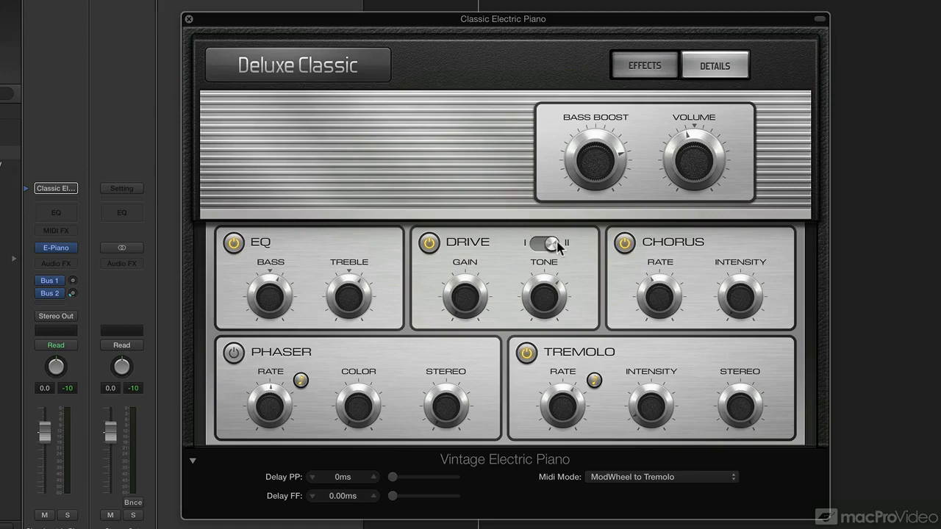
click(537, 244)
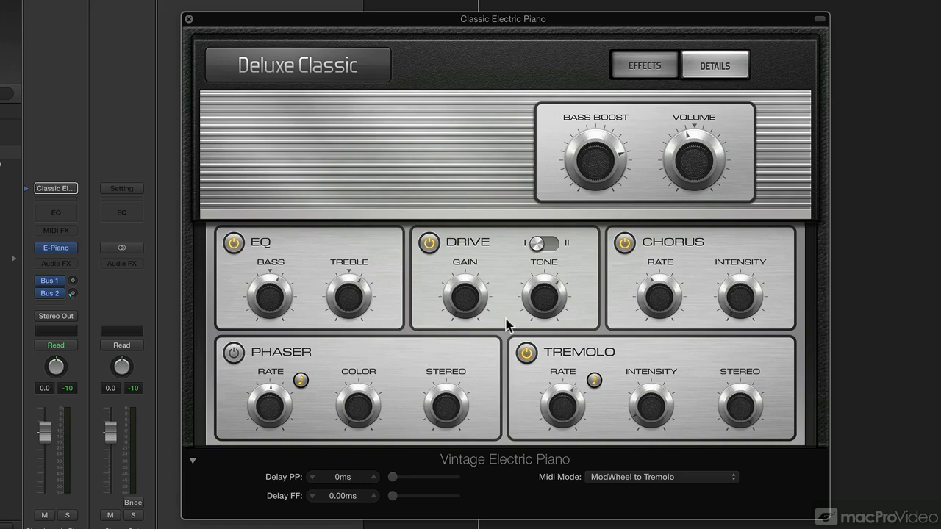
mouse_move(463, 298)
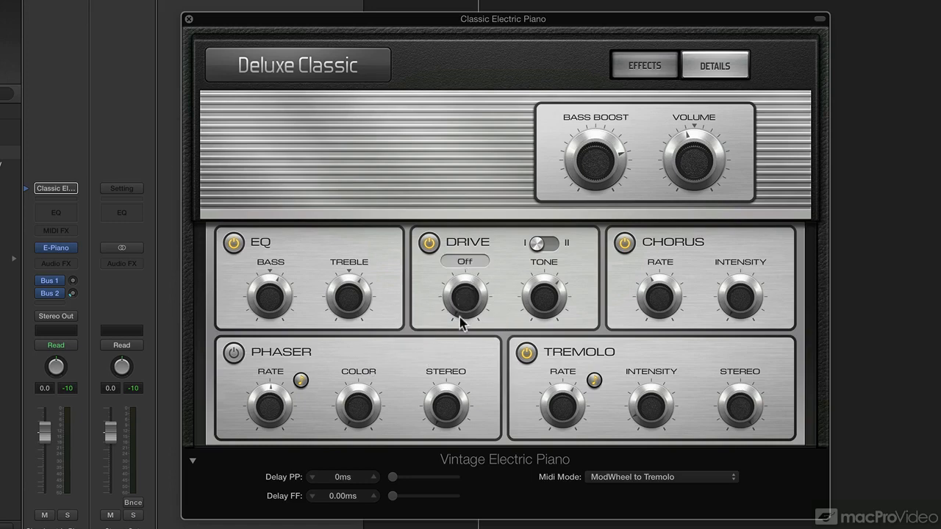
Sweep the Drive Tone down and up through its range and leave it at 260 Hz, with Gain at Off.
mouse_move(462, 310)
mouse_down()
mouse_move(450, 141)
mouse_move(438, 215)
mouse_move(446, 310)
mouse_up()
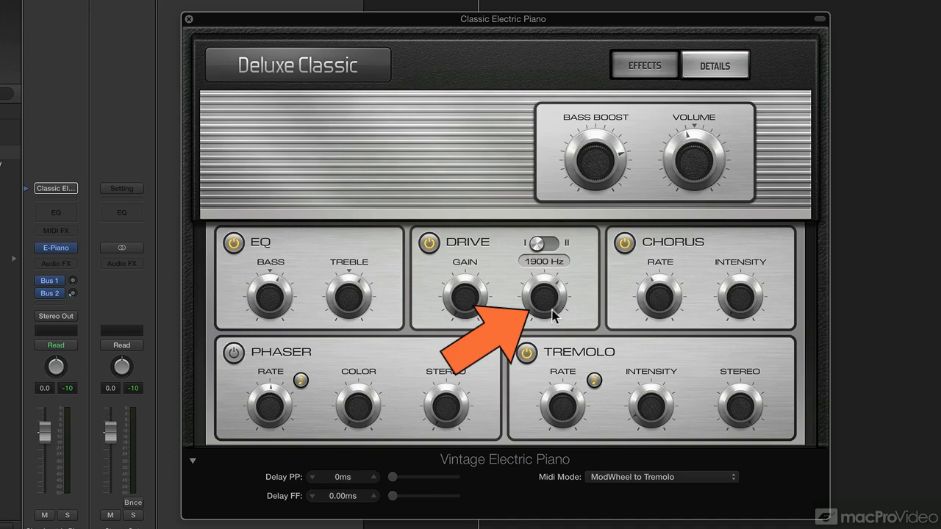
mouse_move(462, 295)
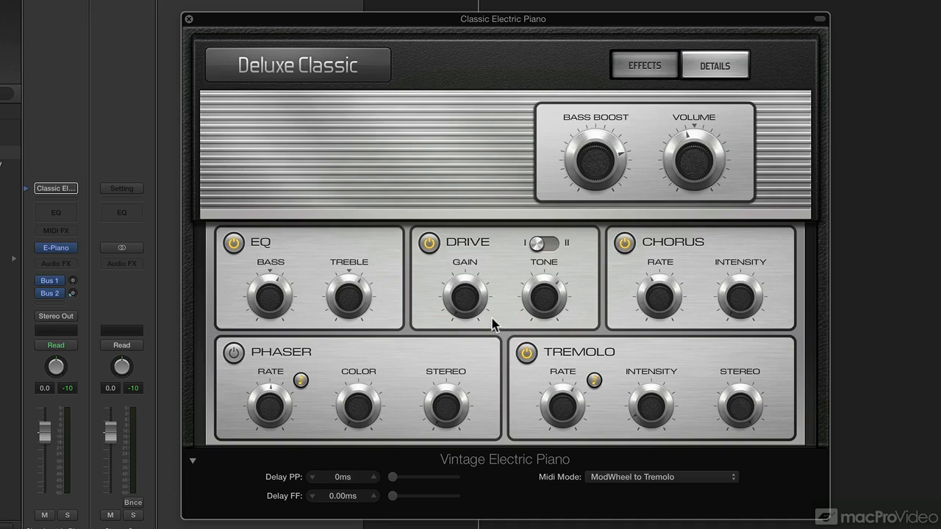
drag(548, 299, 548, 358)
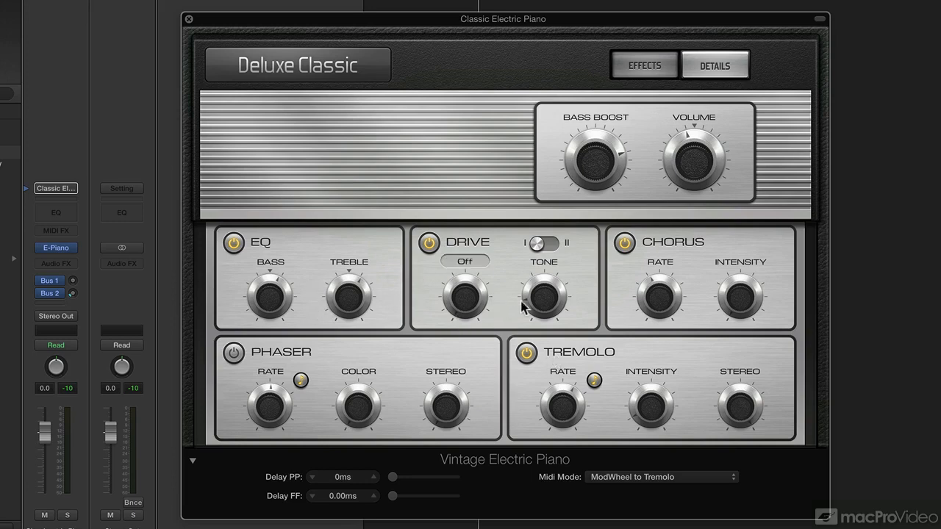
mouse_move(534, 306)
drag(534, 306, 522, 194)
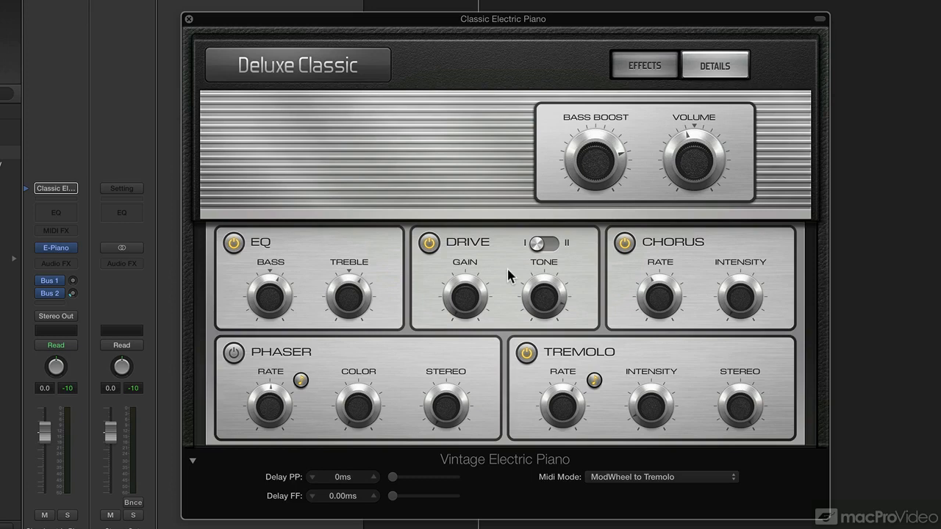
mouse_move(547, 288)
mouse_move(541, 284)
mouse_down()
mouse_move(534, 340)
mouse_move(533, 299)
mouse_up()
mouse_move(472, 312)
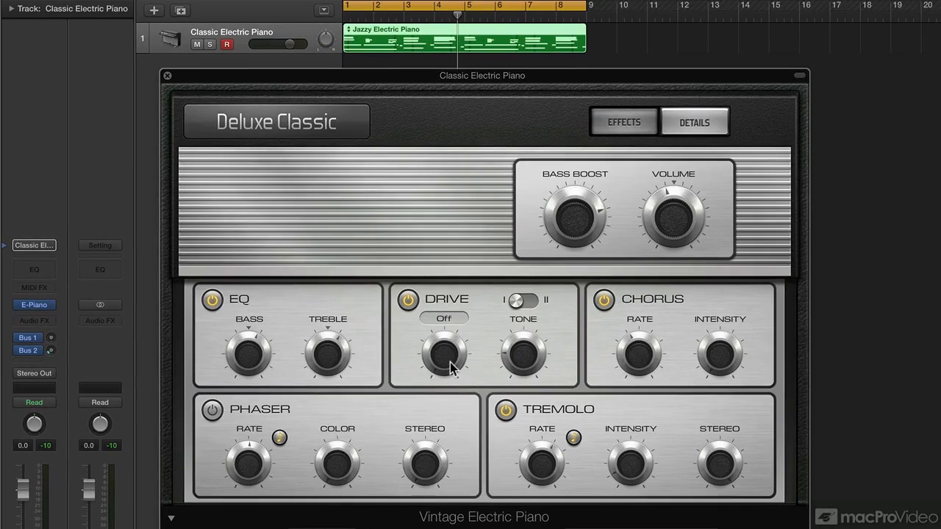
Play the region while raising the Drive Gain to 5.000 and then 17.666, and return it to Off.
key(space)
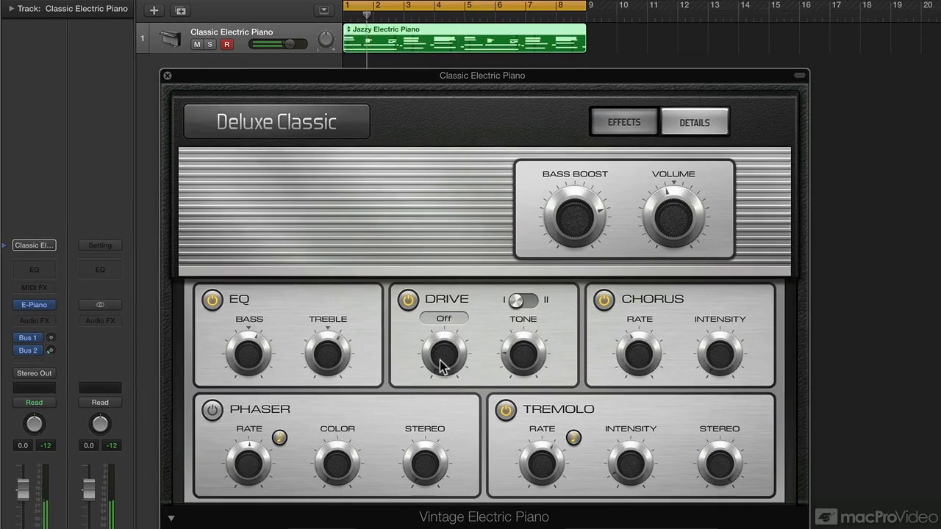
drag(442, 368, 431, 339)
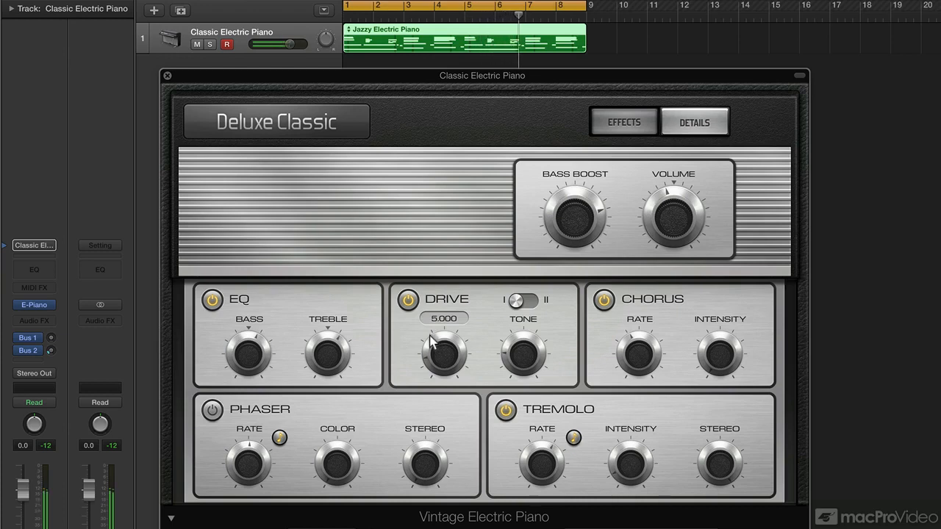
drag(429, 336, 432, 321)
drag(433, 329, 438, 274)
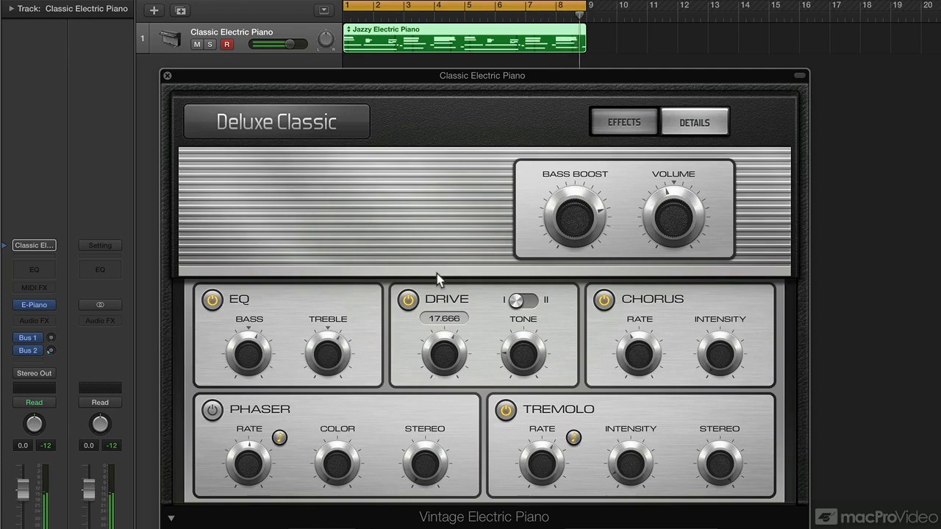
drag(437, 272, 433, 389)
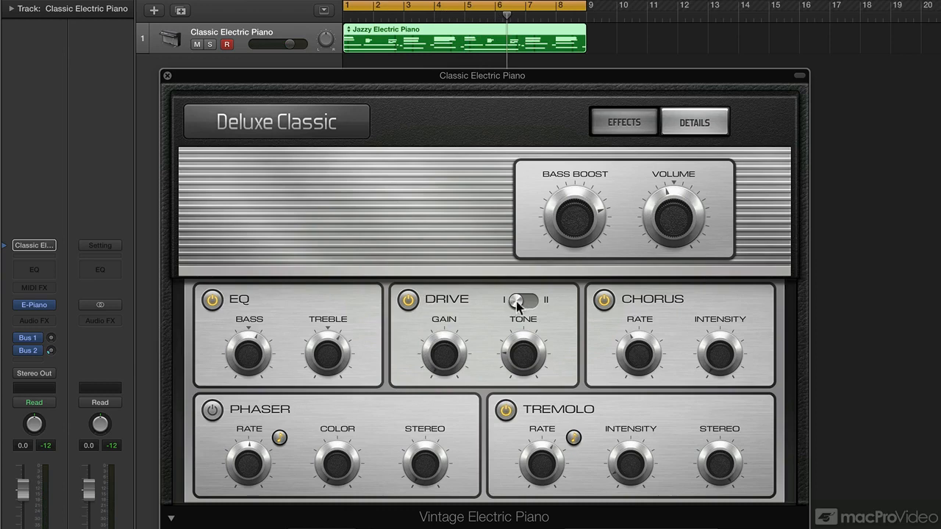
Switch the Drive to type II, raise its Gain to 10.000, and reduce it to 7.333.
drag(516, 302, 533, 306)
click(461, 355)
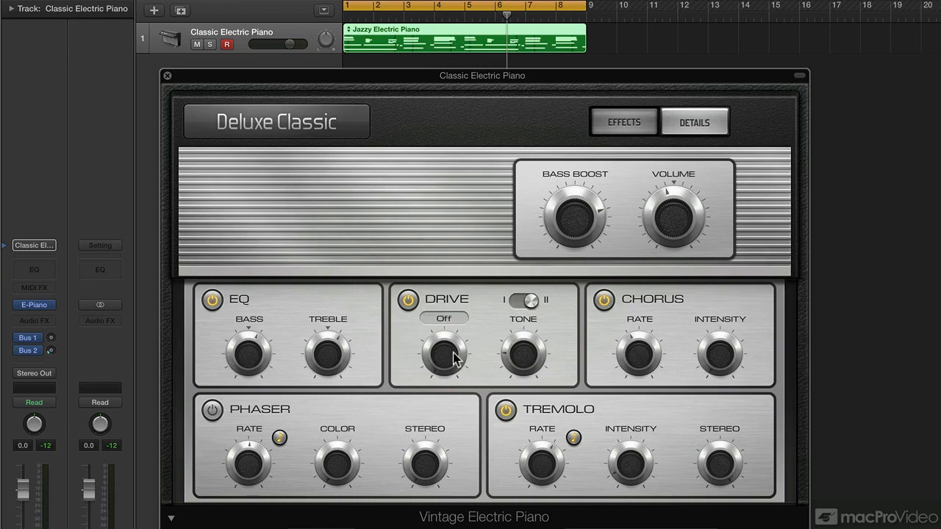
drag(442, 365, 436, 345)
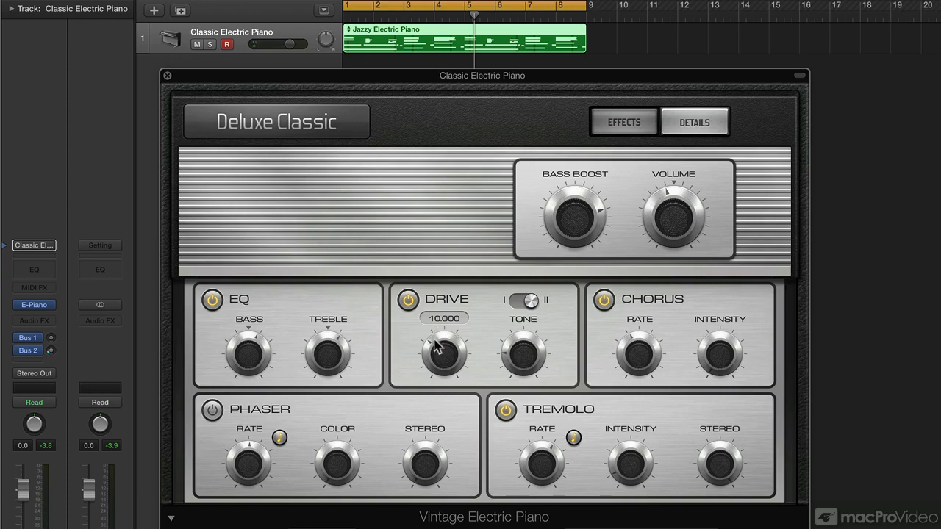
drag(434, 350, 431, 353)
Switch the Drive back to type I and raise its Gain slightly.
drag(489, 317, 513, 305)
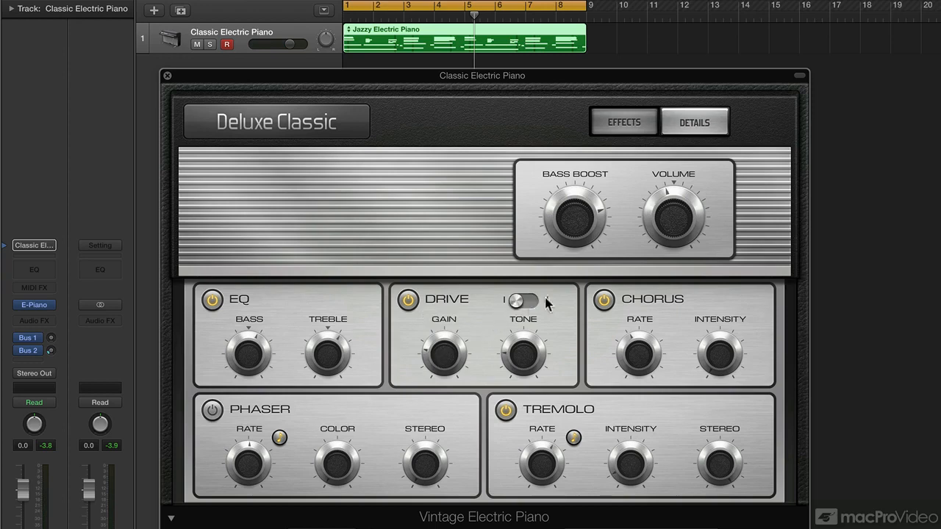
mouse_move(525, 344)
mouse_move(434, 360)
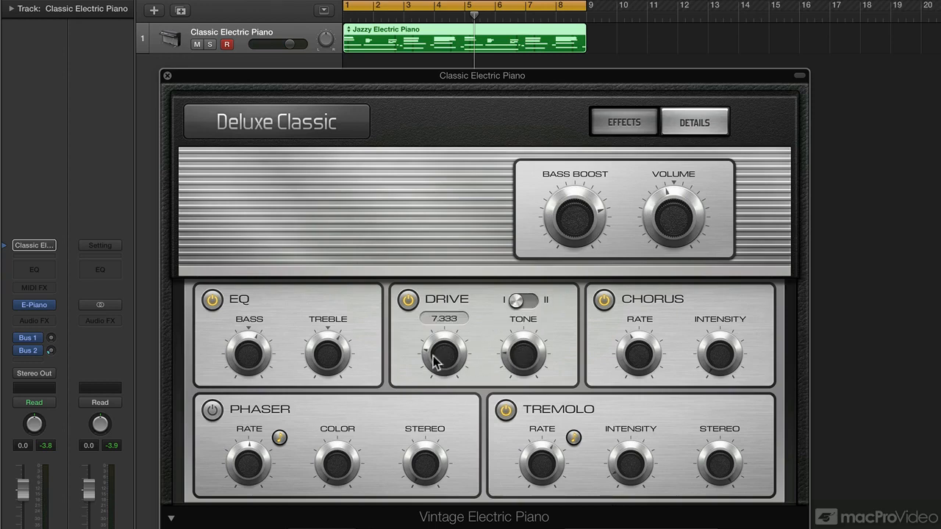
drag(432, 355, 432, 335)
mouse_move(528, 360)
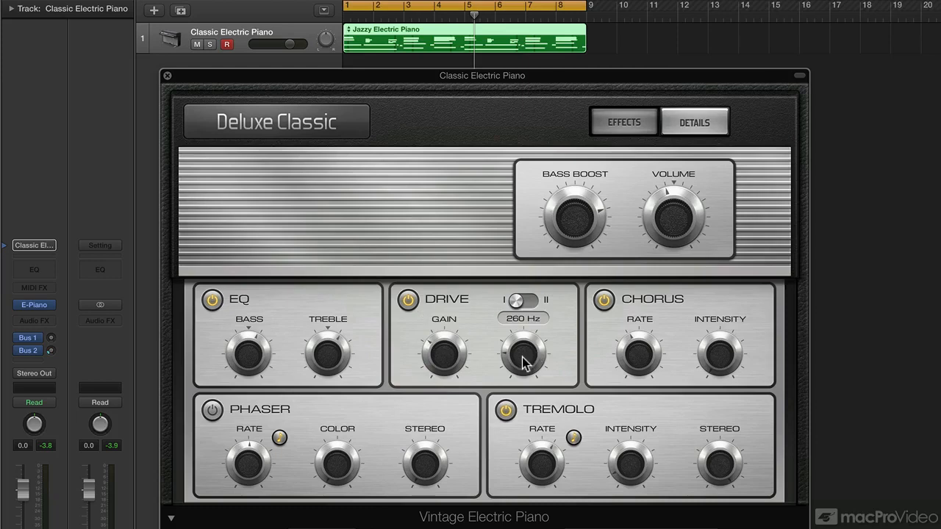
During playback of the region, raise the Drive Tone to 550 Hz and continue sweeping it up into the high range.
key(space)
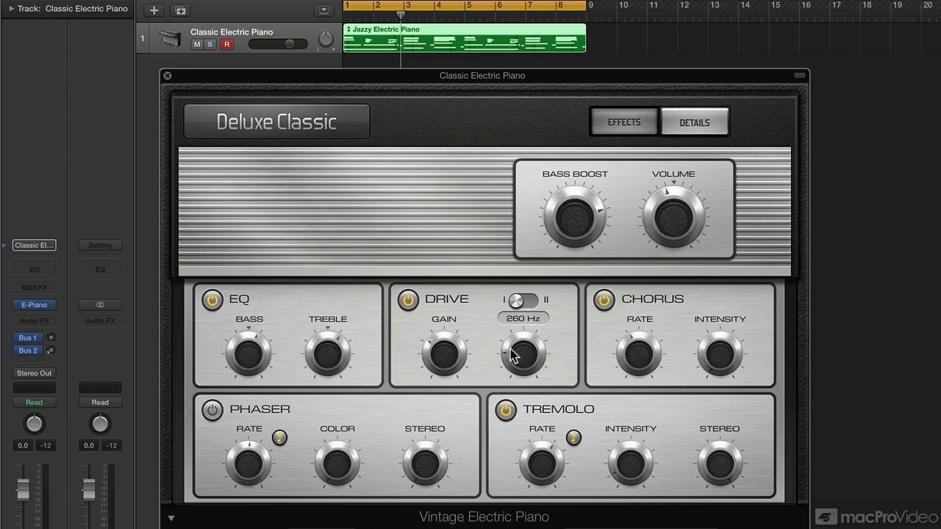
key(space)
drag(513, 355, 513, 330)
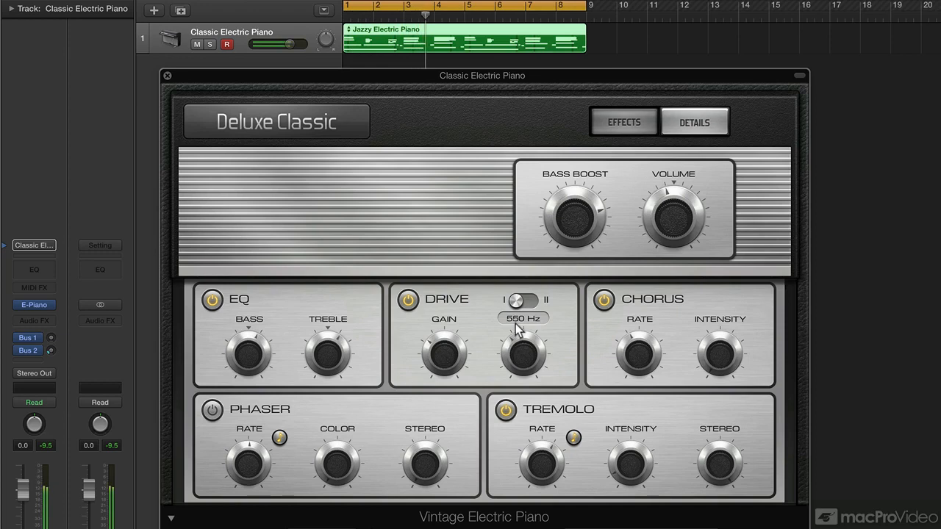
drag(515, 323, 530, 260)
Lower the Drive Tone to 240 Hz and set the Gain to 7.333.
mouse_move(435, 346)
mouse_down()
mouse_move(456, 267)
mouse_move(435, 298)
mouse_move(435, 353)
mouse_up()
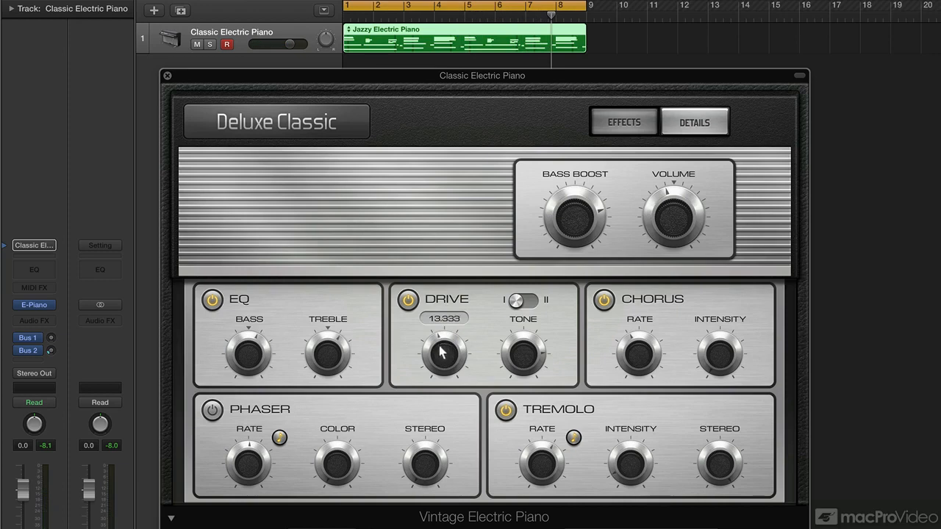
drag(436, 361, 434, 372)
drag(492, 361, 497, 422)
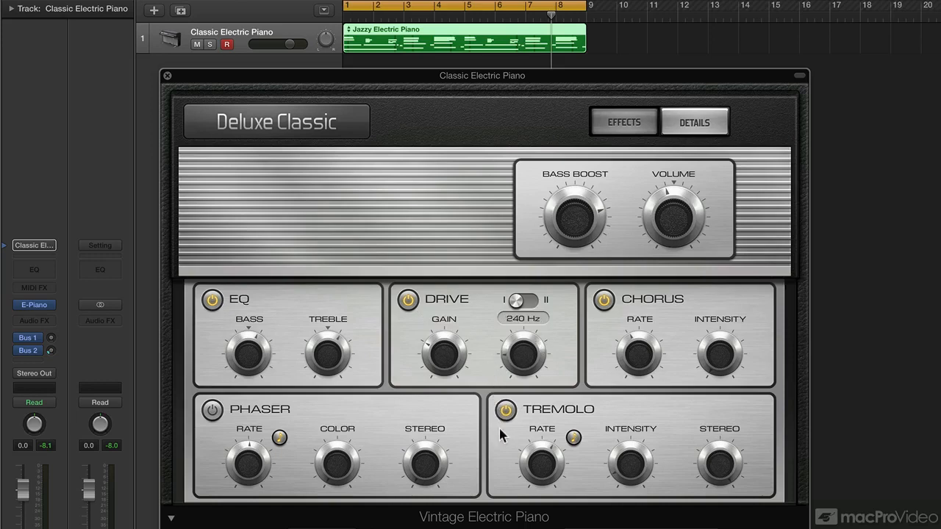
click(434, 353)
drag(433, 351, 431, 353)
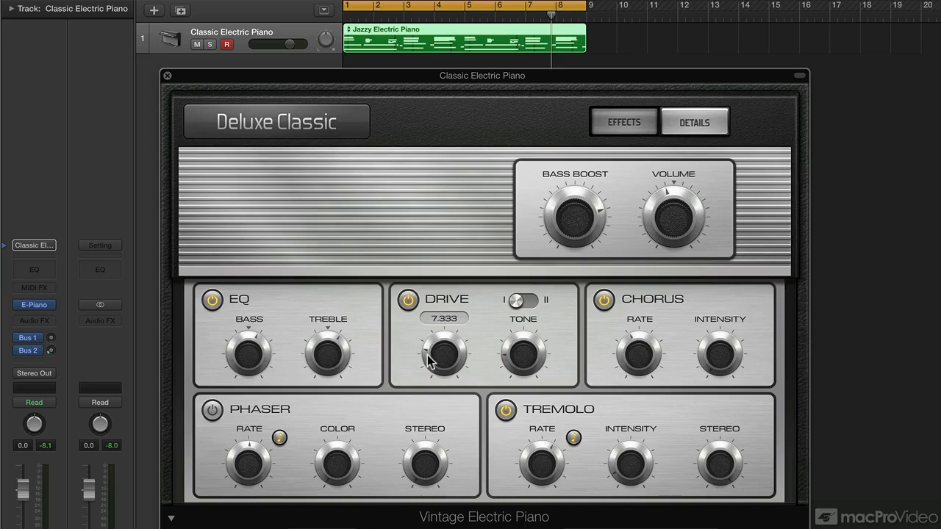
Switch the Drive to type II and, during playback, raise its Tone to 3200 Hz and Gain to 10.000.
click(533, 303)
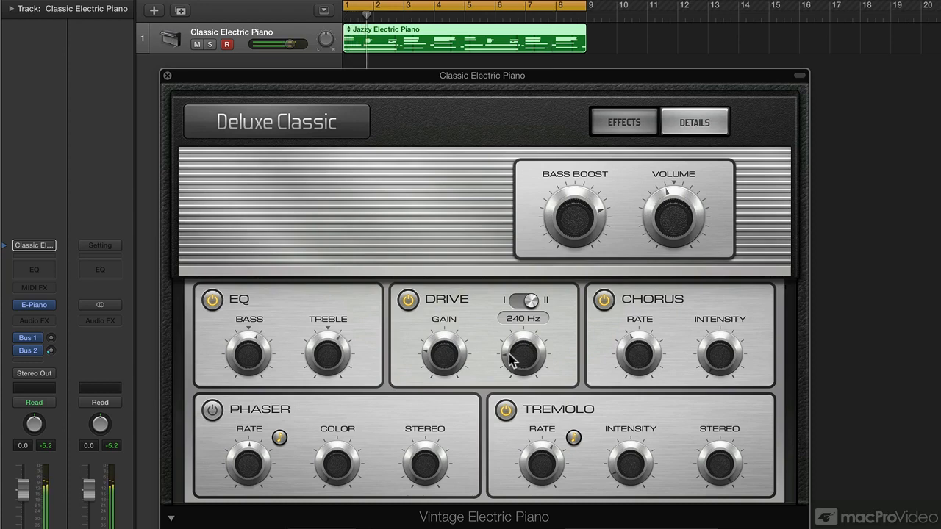
drag(509, 353, 524, 279)
click(427, 352)
mouse_move(424, 342)
mouse_down()
mouse_move(426, 324)
mouse_move(424, 338)
mouse_up()
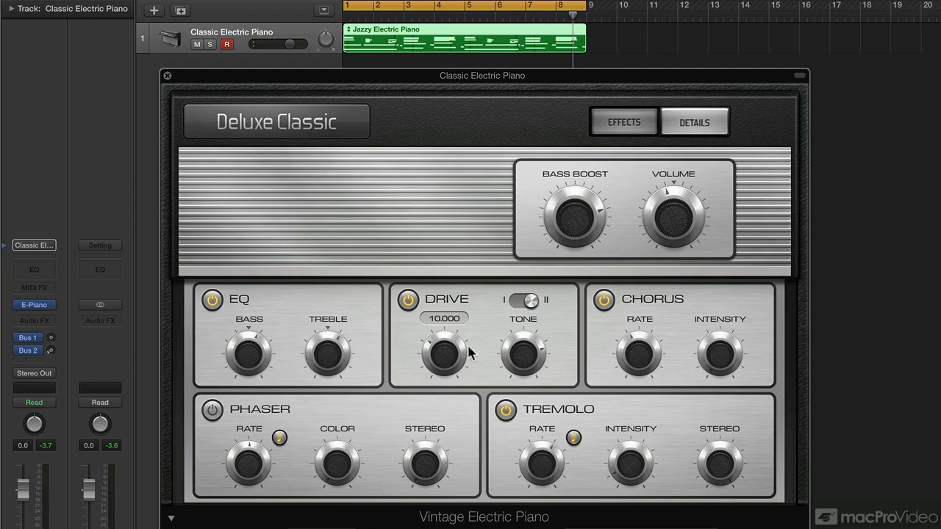
mouse_move(519, 351)
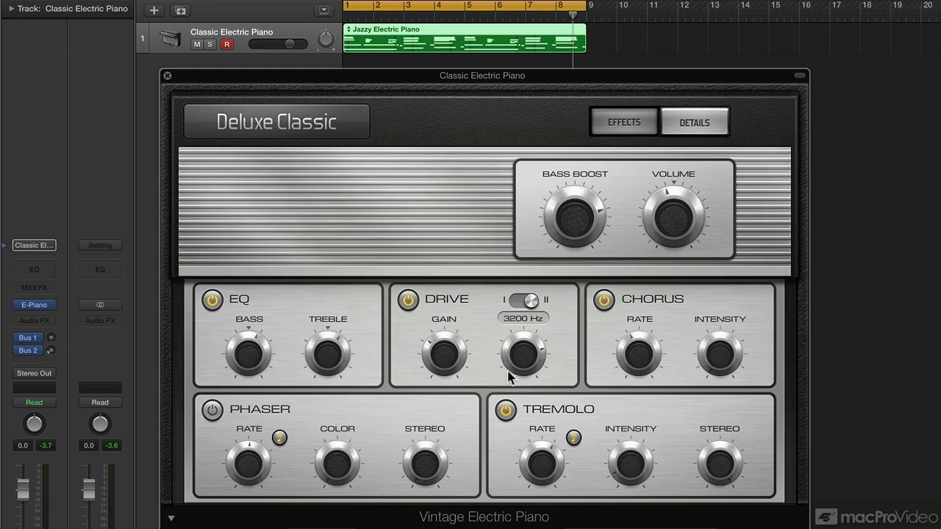